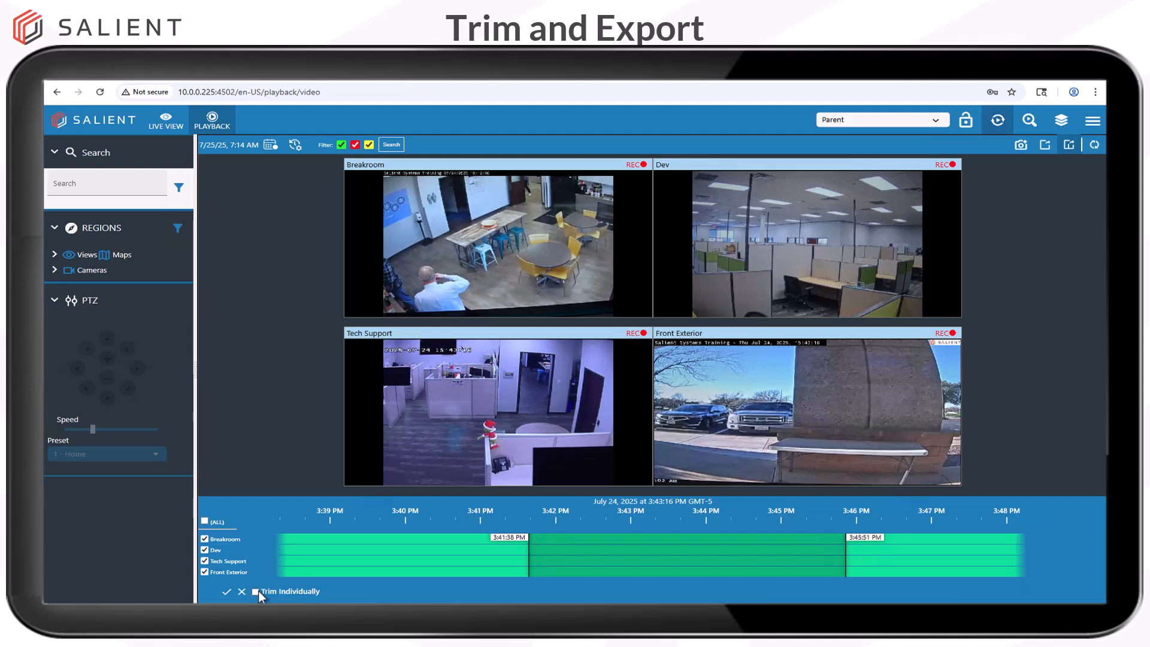
- Enable individual trimming and set the trim ranges to 3:41:34–3:43:39 PM for Breakroom and 3:40:11–3:41:30 PM for Dev
click(256, 591)
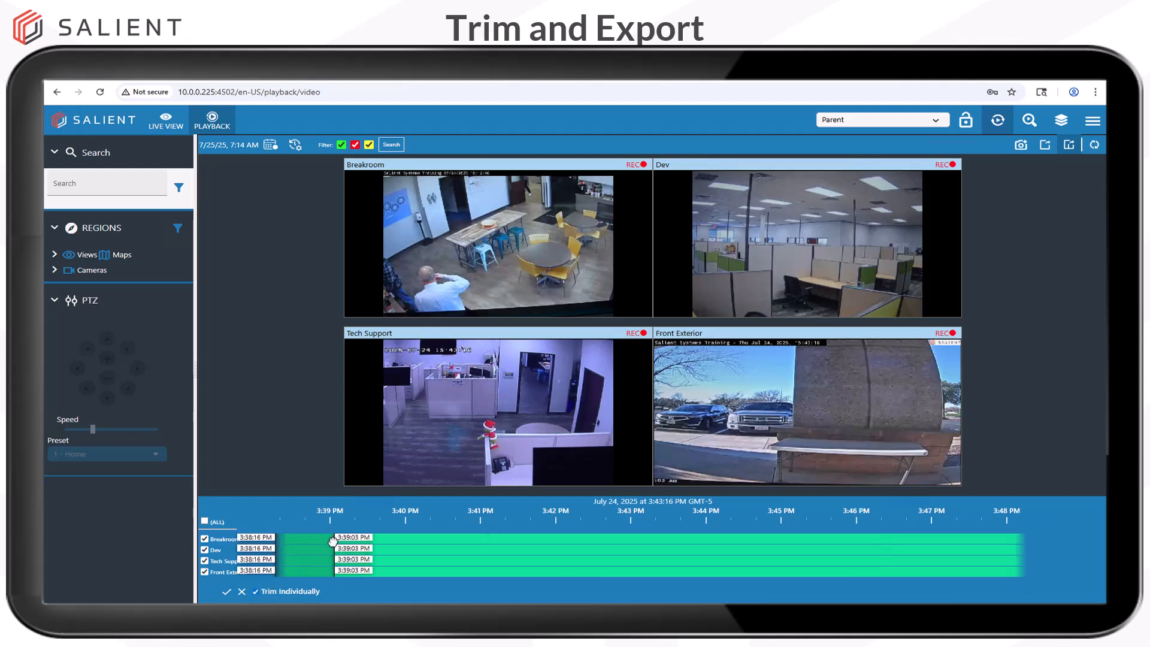
drag(334, 541, 679, 540)
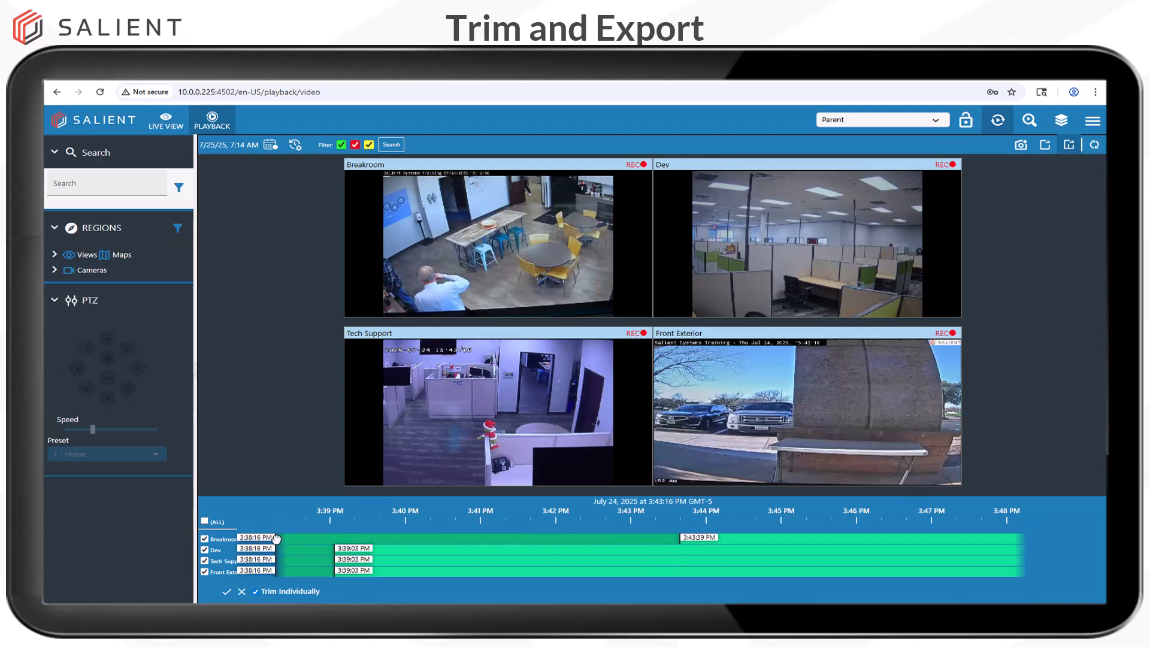
drag(275, 539, 525, 540)
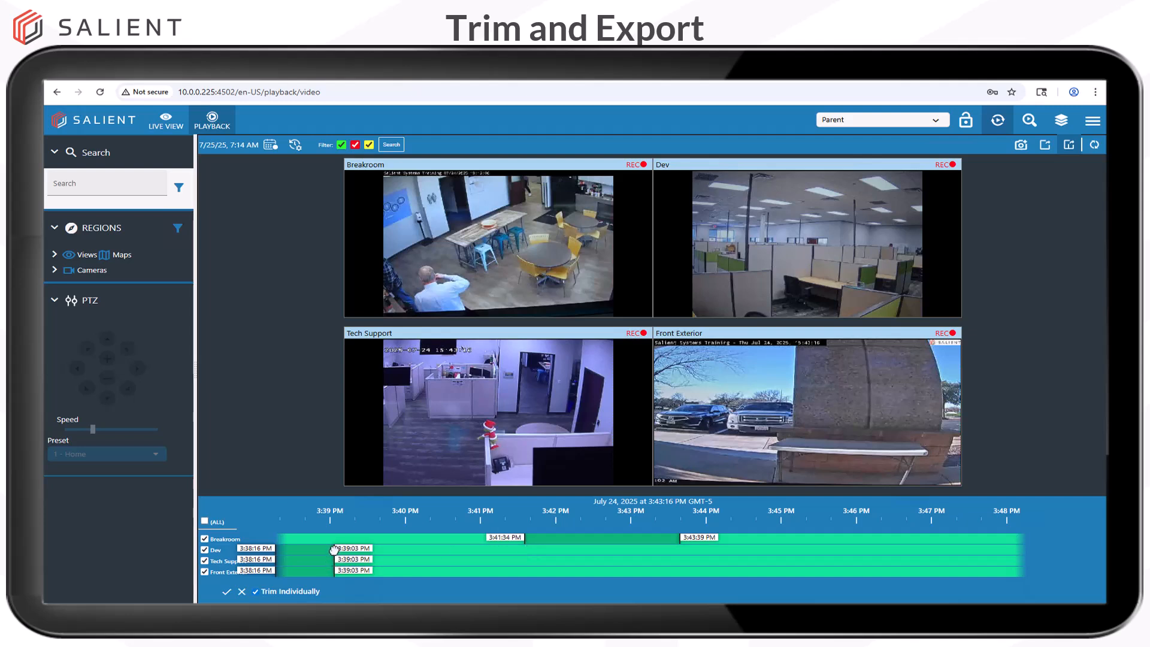
drag(333, 549, 518, 548)
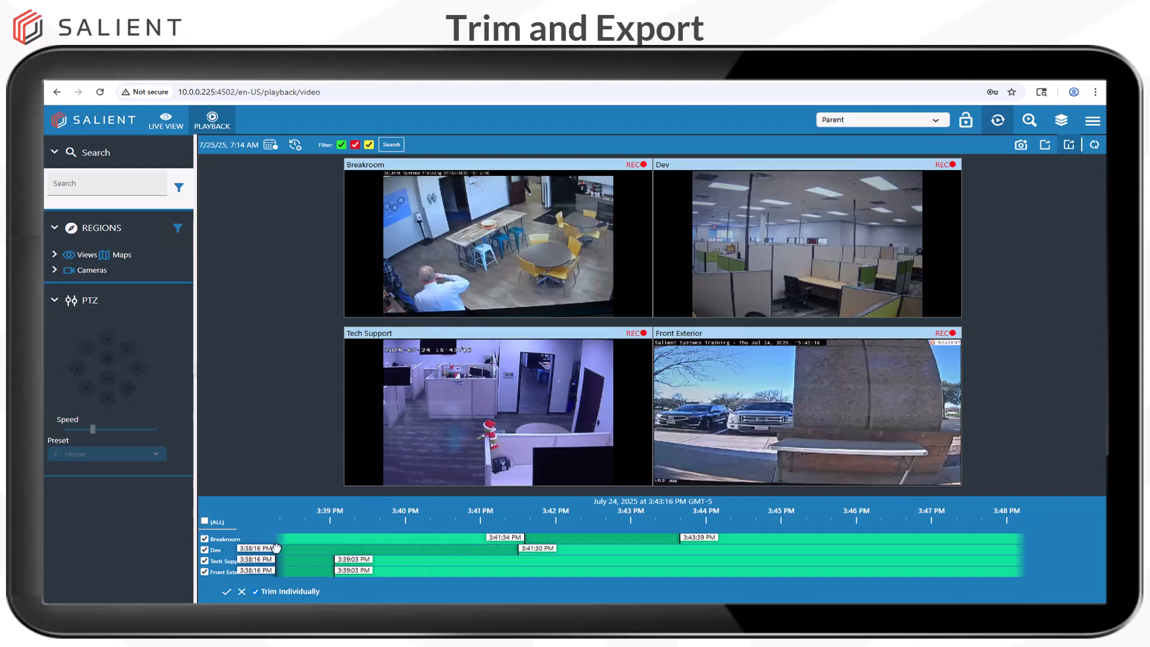
drag(274, 549, 420, 548)
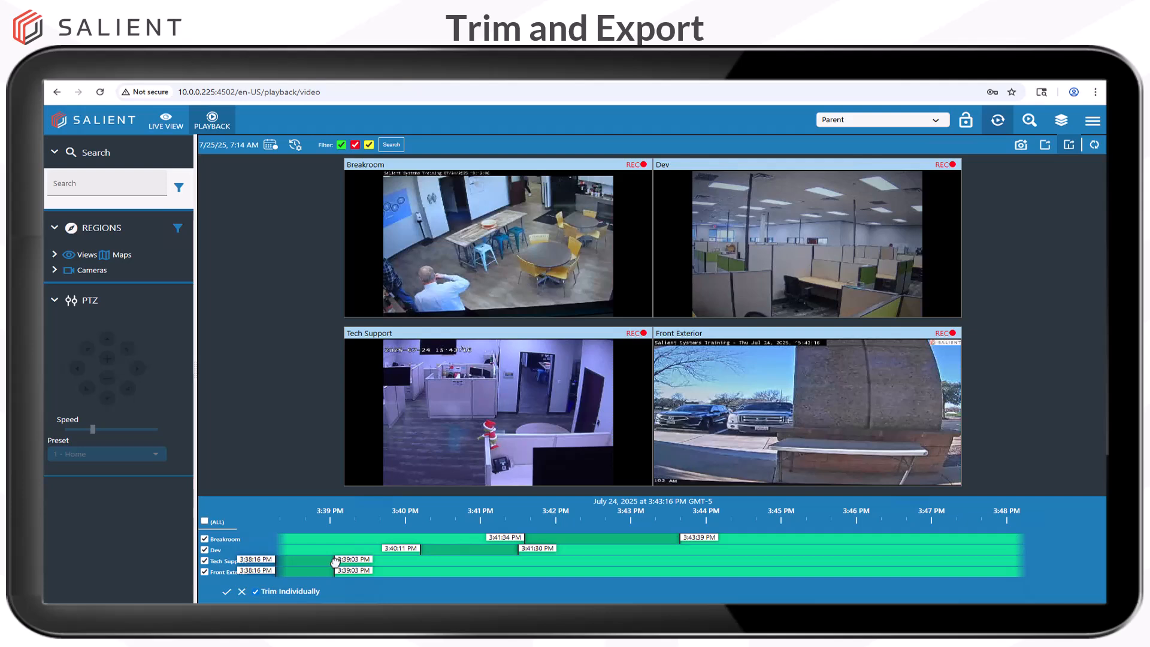
- Trim Tech Support to 3:40:19–3:42:35 PM and Front Exterior to 3:39:25–3:41:04 PM, and confirm the trimmed ranges
drag(332, 561, 595, 574)
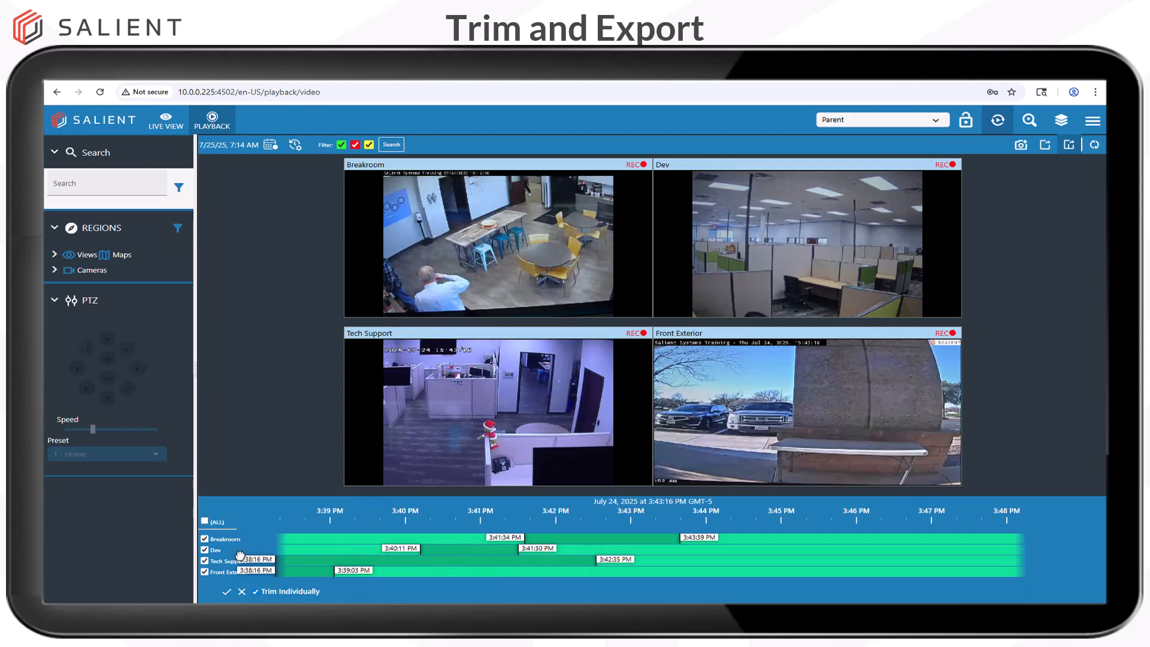
drag(251, 561, 455, 564)
drag(344, 571, 478, 572)
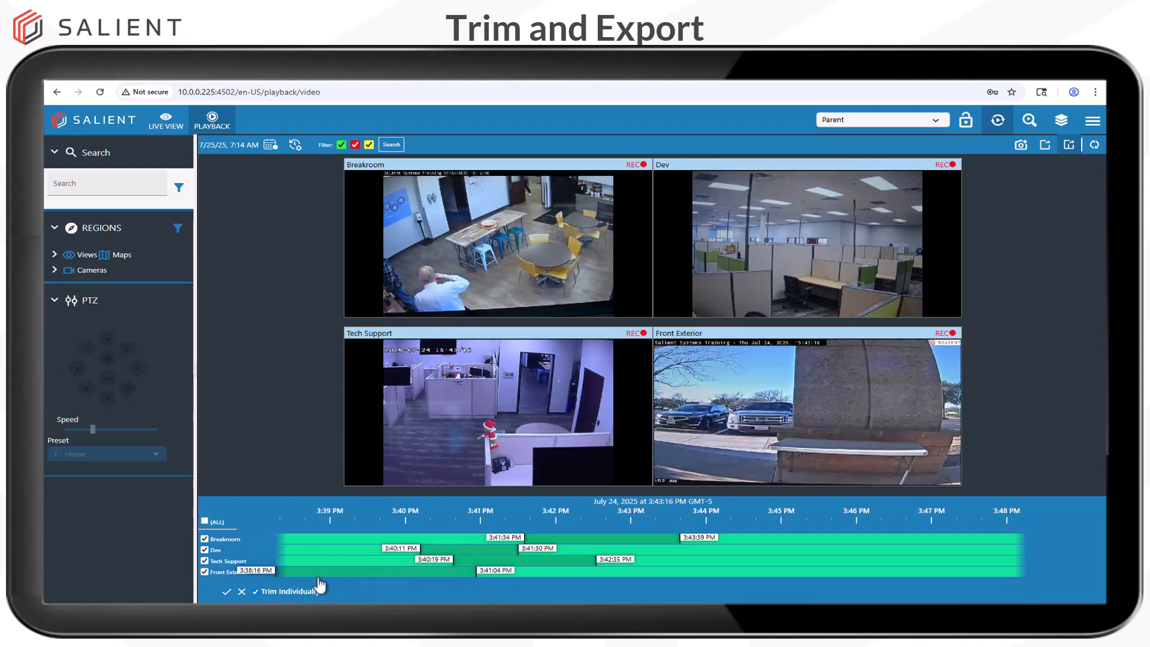
drag(277, 571, 366, 588)
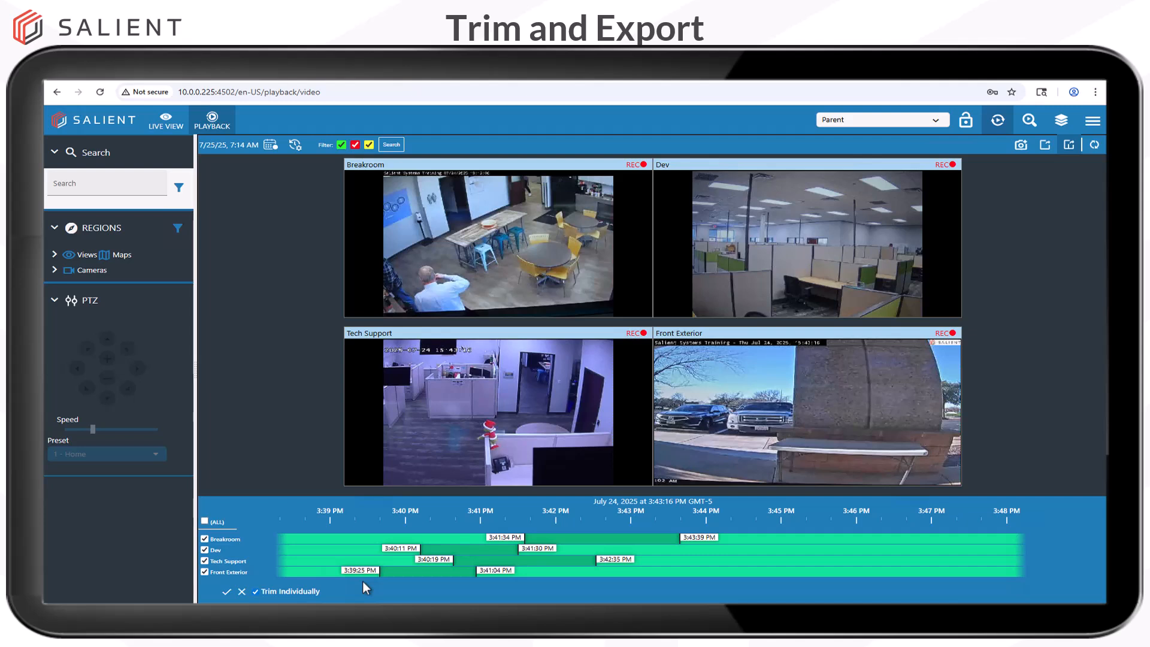
click(228, 593)
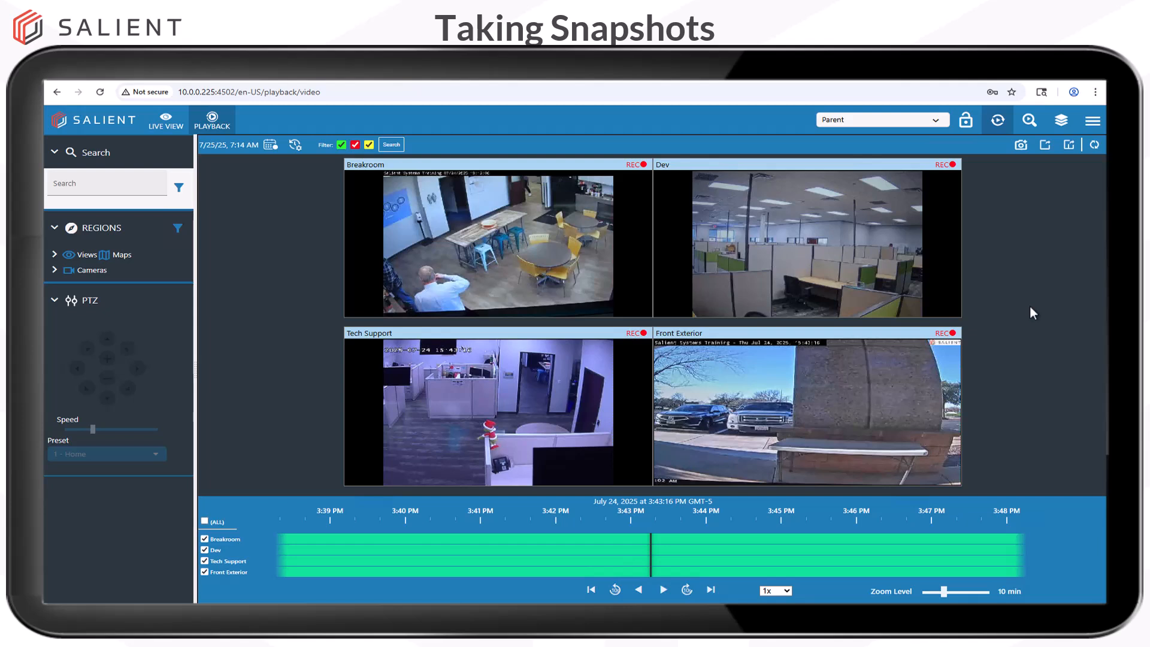
- Narrow the camera selection to Breakroom and Dev only and take snapshots of them
click(871, 249)
click(481, 251)
click(475, 463)
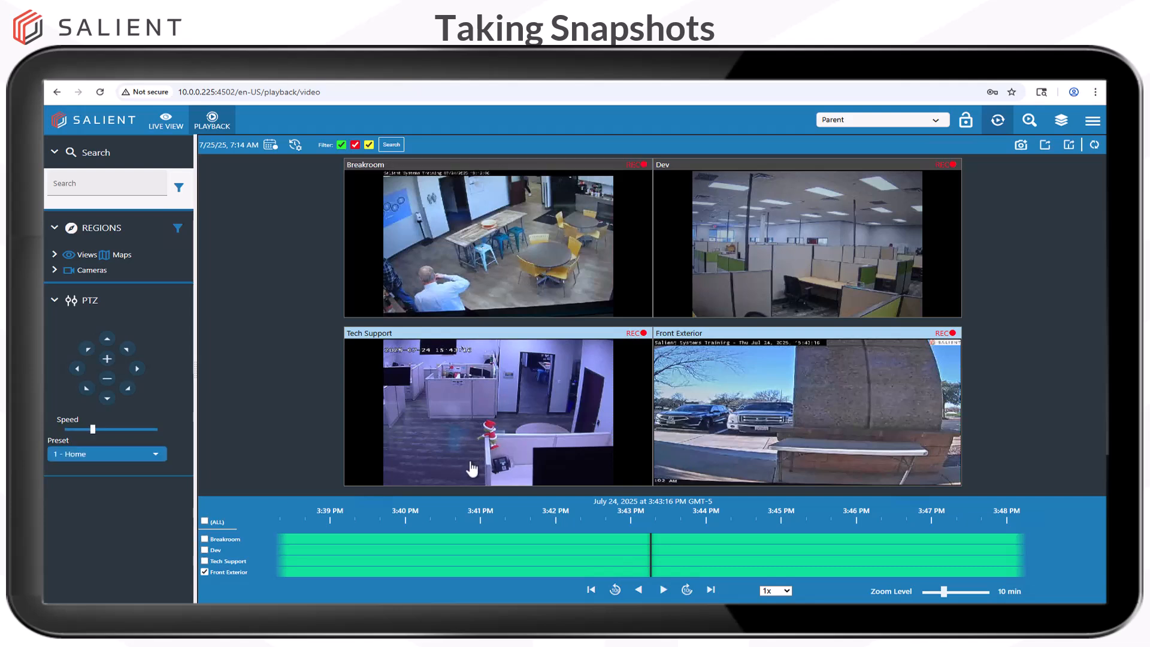
click(868, 455)
click(772, 228)
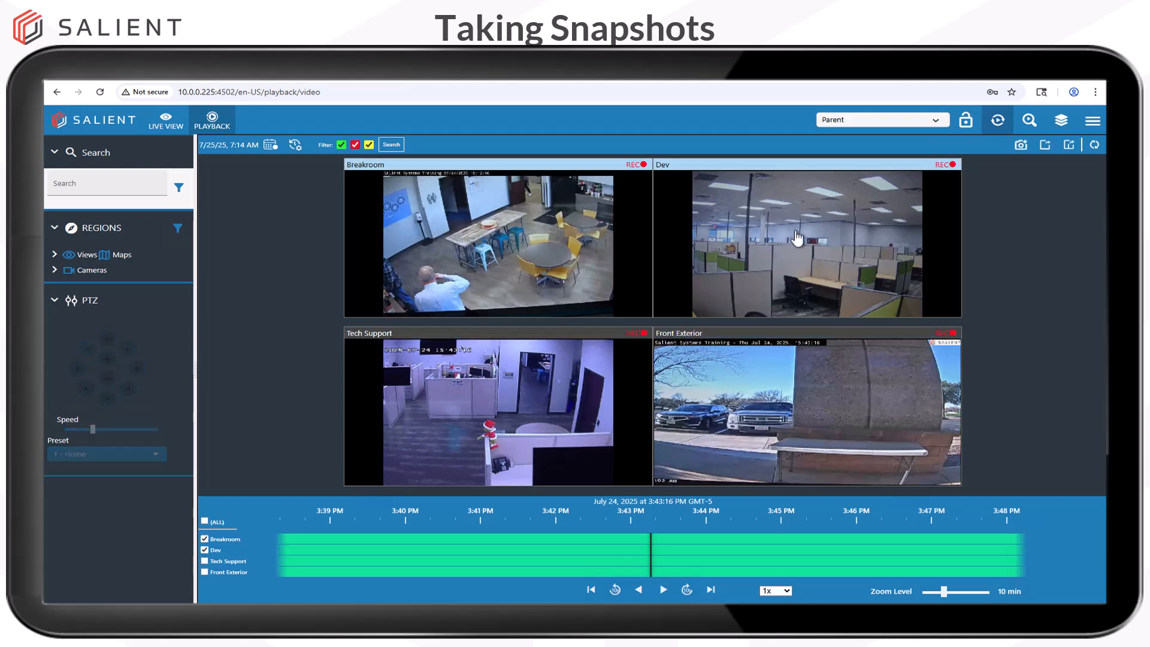
click(1021, 149)
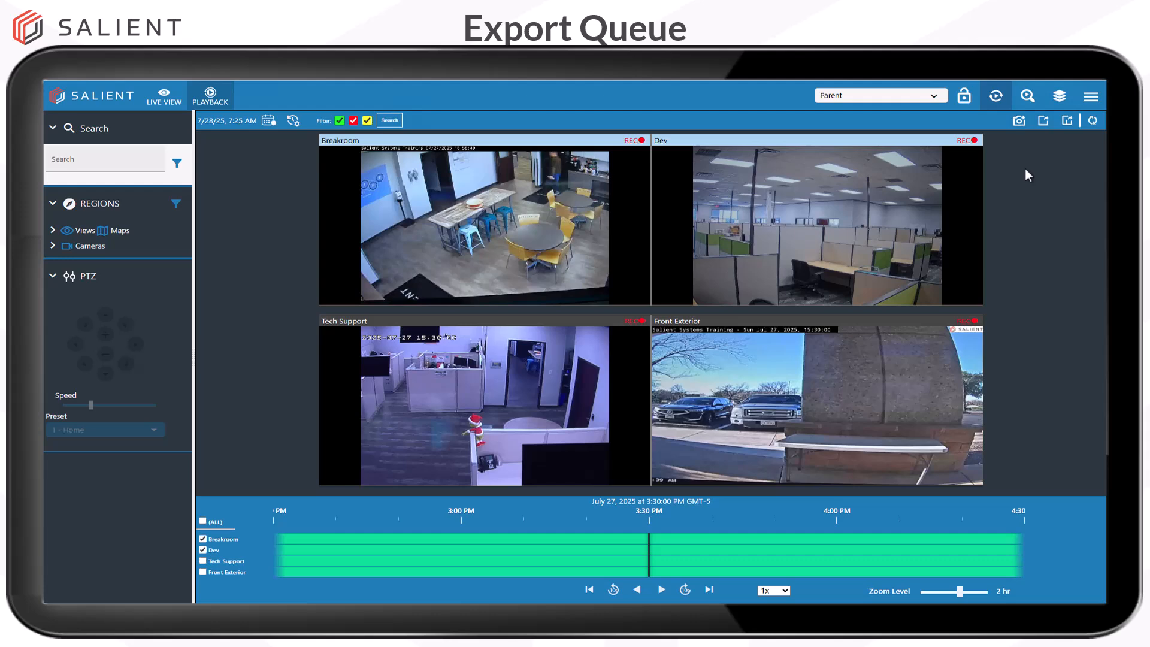
- Open the export queue and preview the Front Exterior clip, Clip 4
click(1062, 100)
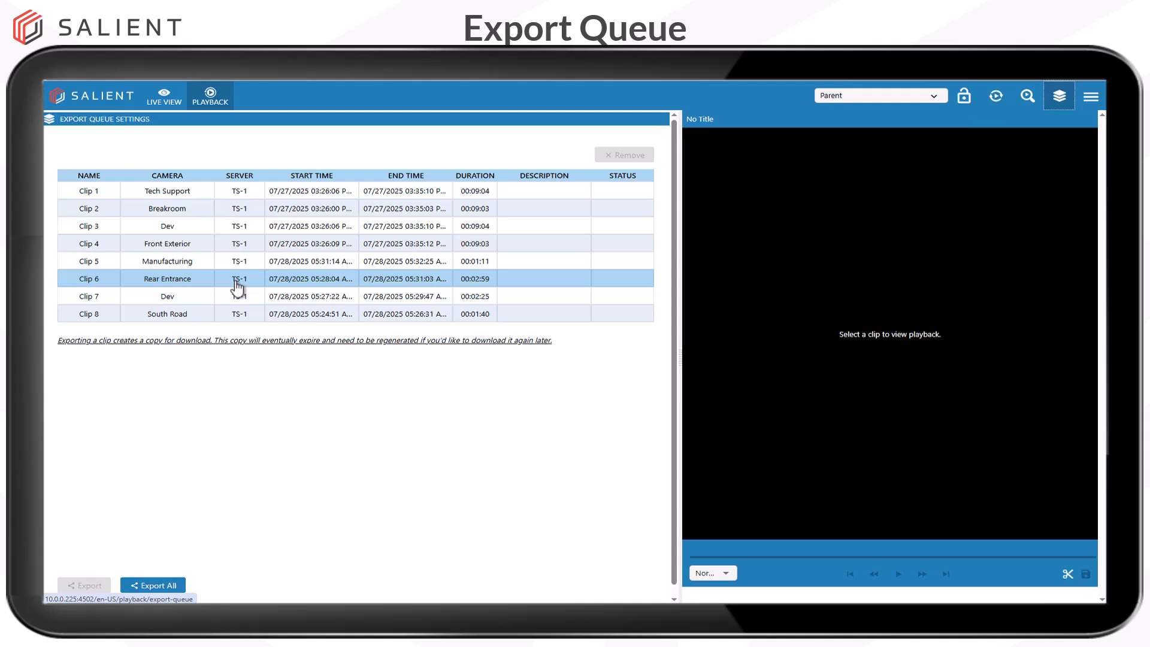
click(160, 247)
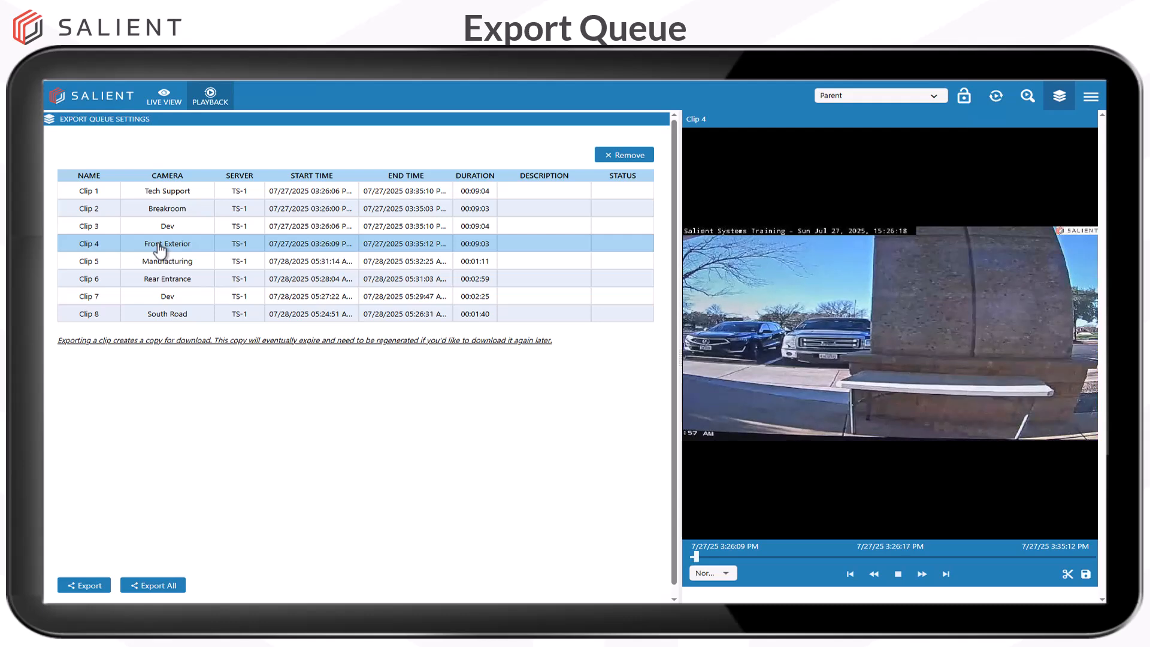
- Rename the Tech Support clip, Clip 1, as "my clip" and set its description to "Incident/clip description"
double_click(100, 190)
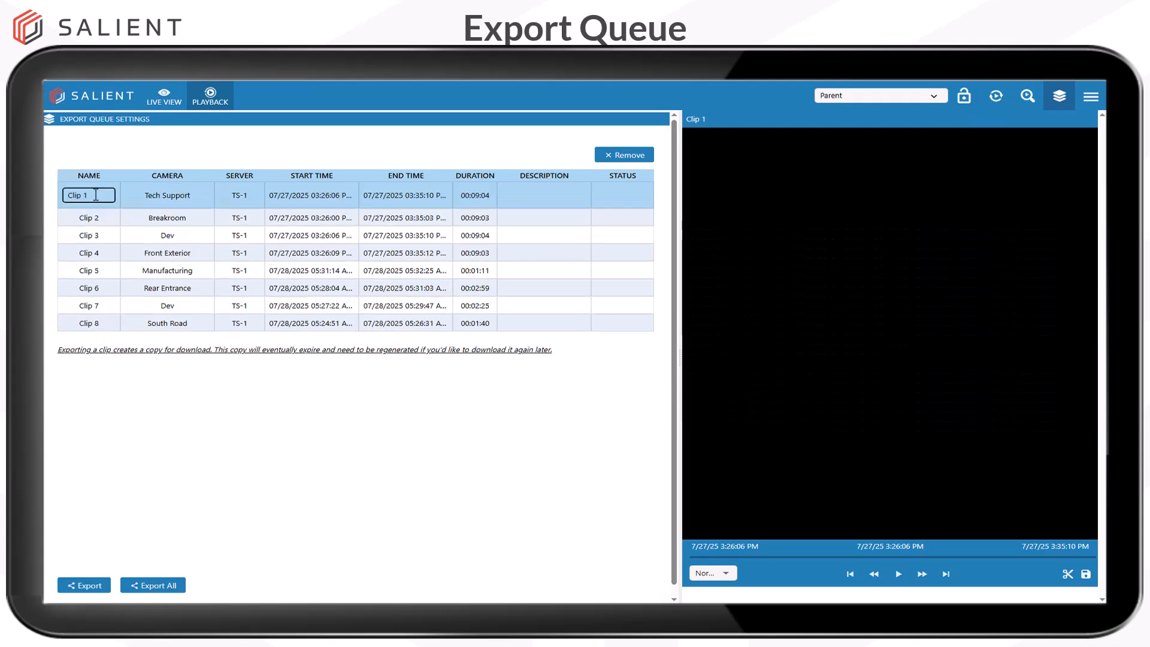
drag(96, 196, 71, 198)
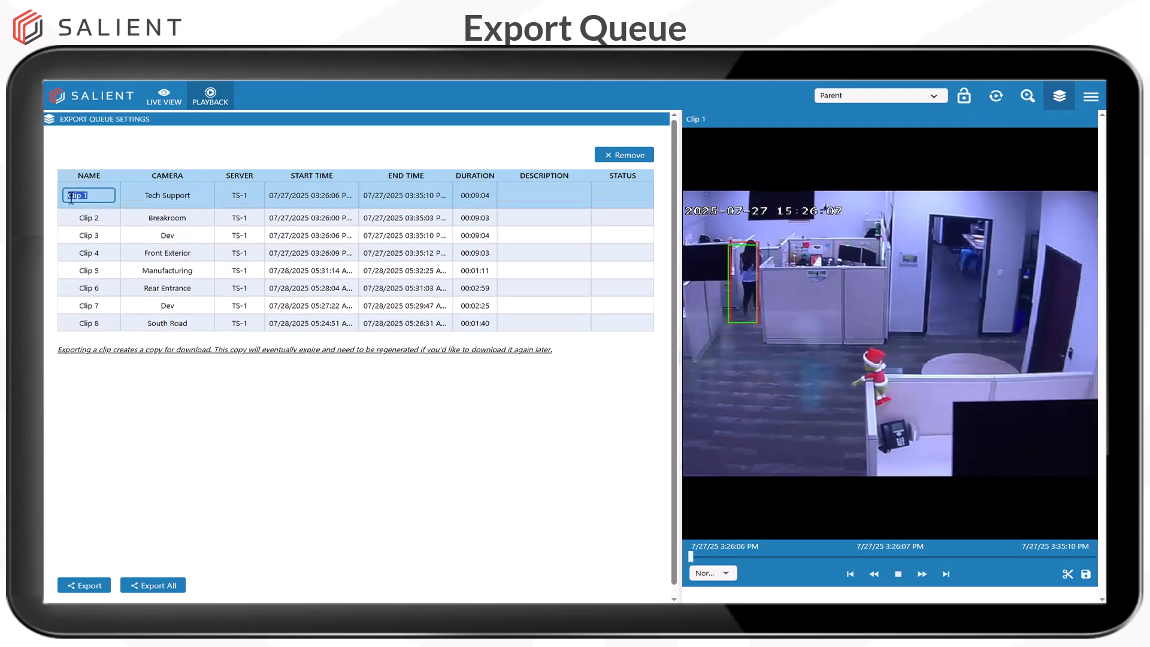
text(my clip)
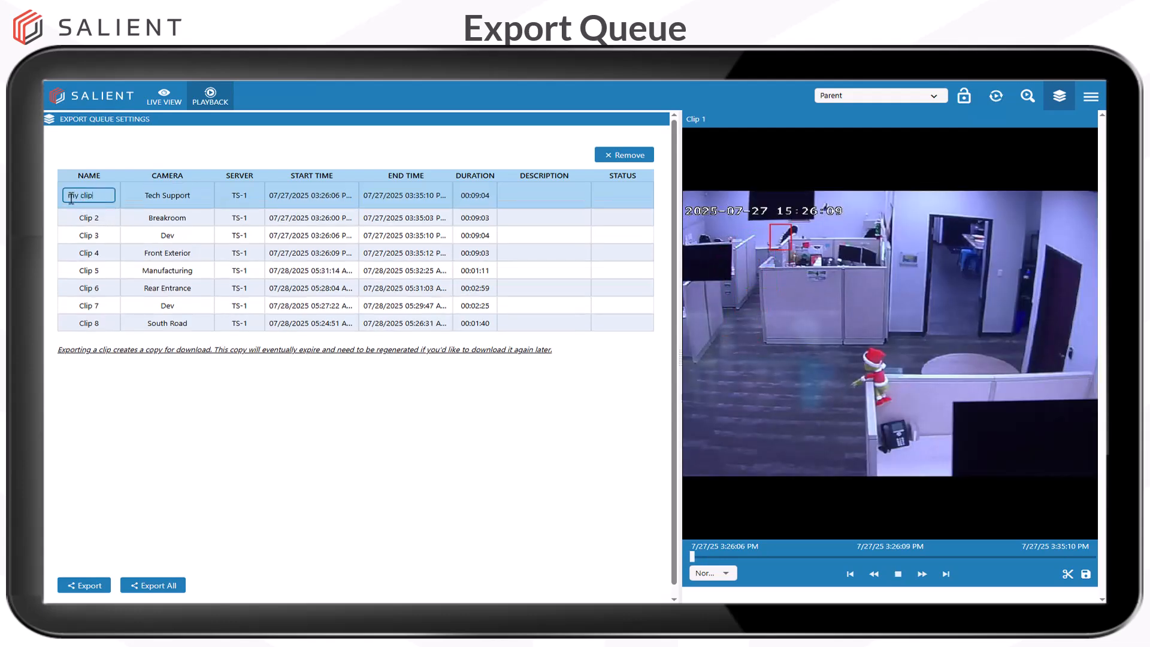
key(Return)
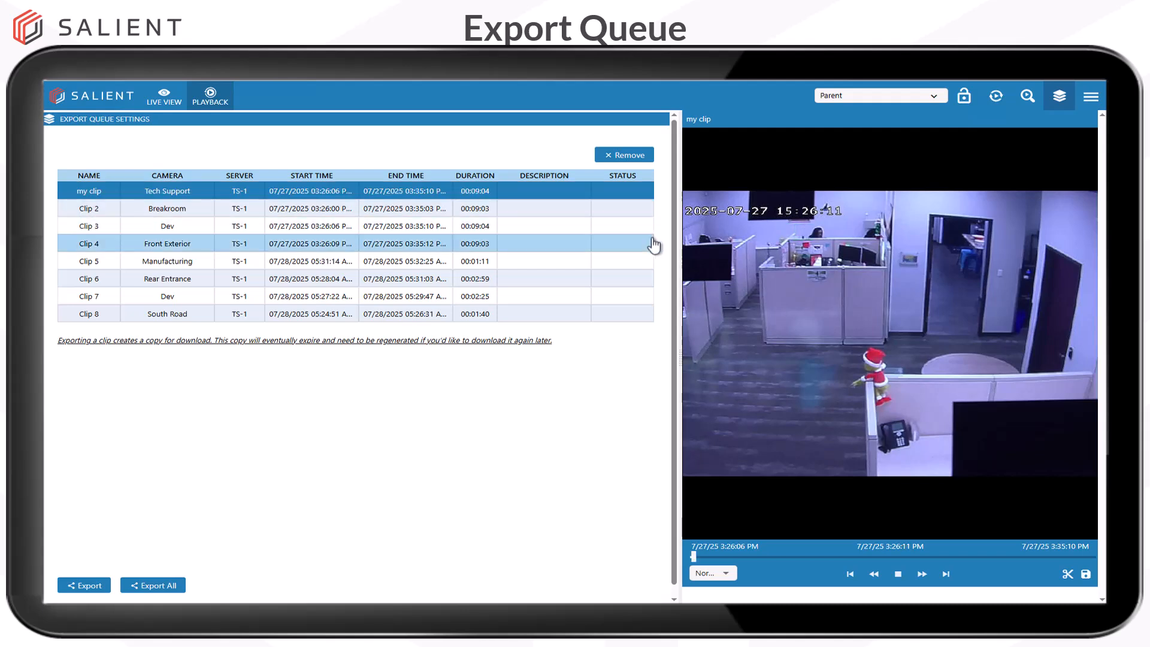
double_click(539, 192)
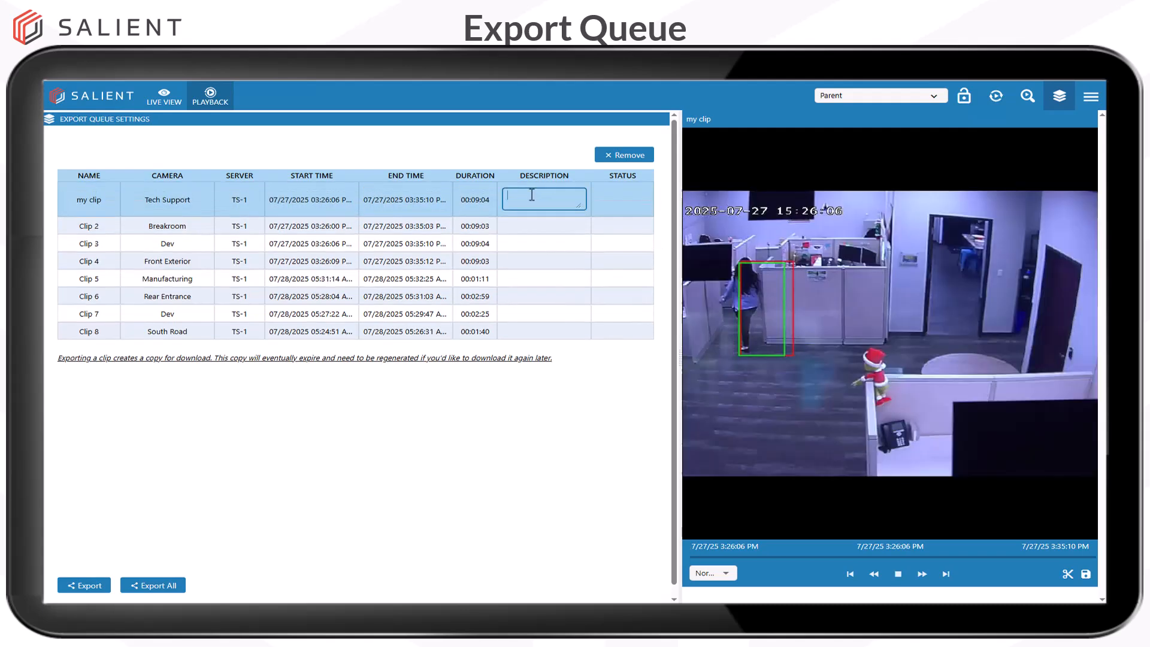
text(Incident/clip description)
click(605, 382)
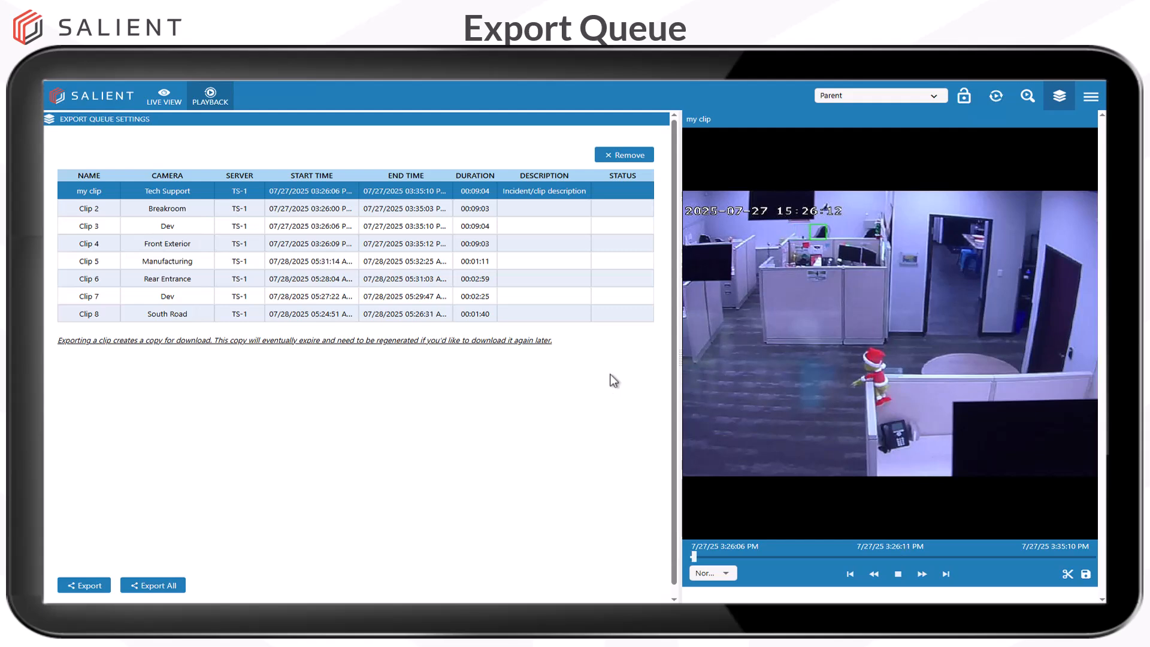
- Trim Clip 3 from the Dev camera to 03:27:48–03:33:13 PM and save the trimmed clip
click(391, 232)
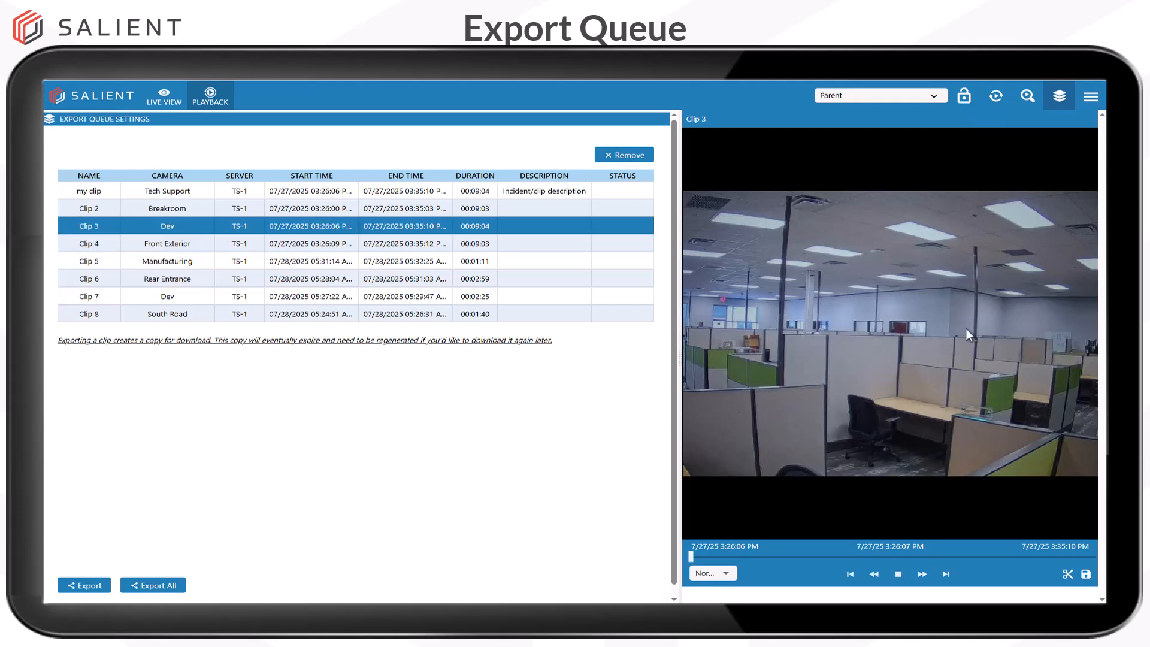
click(1066, 574)
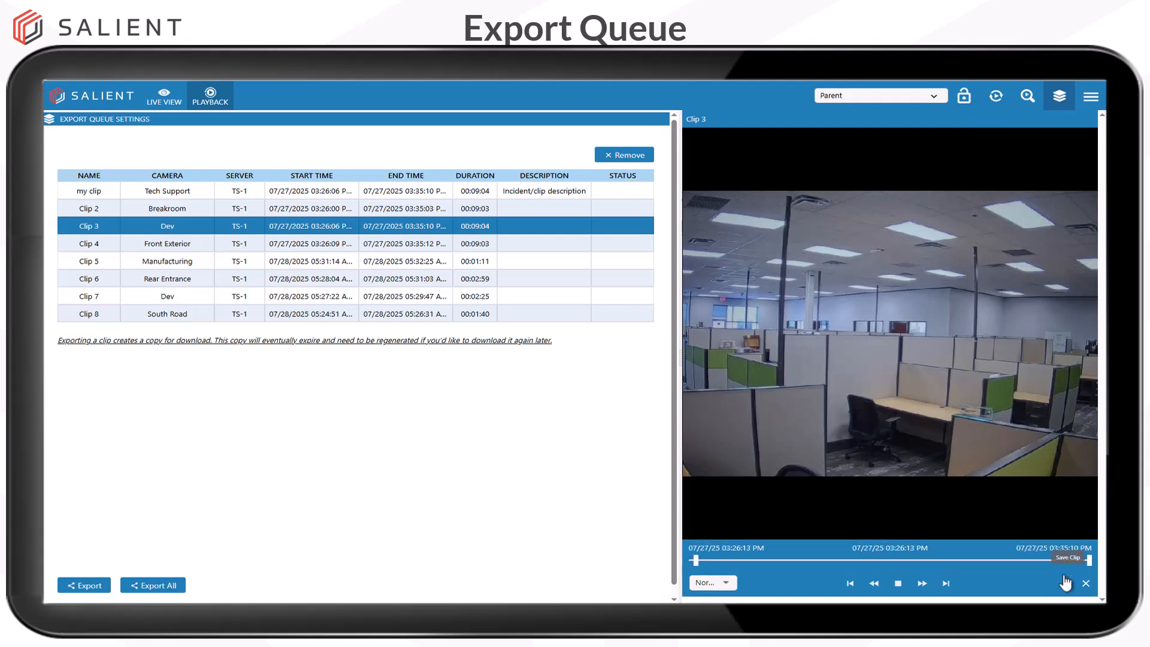
drag(698, 561, 715, 561)
drag(1089, 561, 1003, 564)
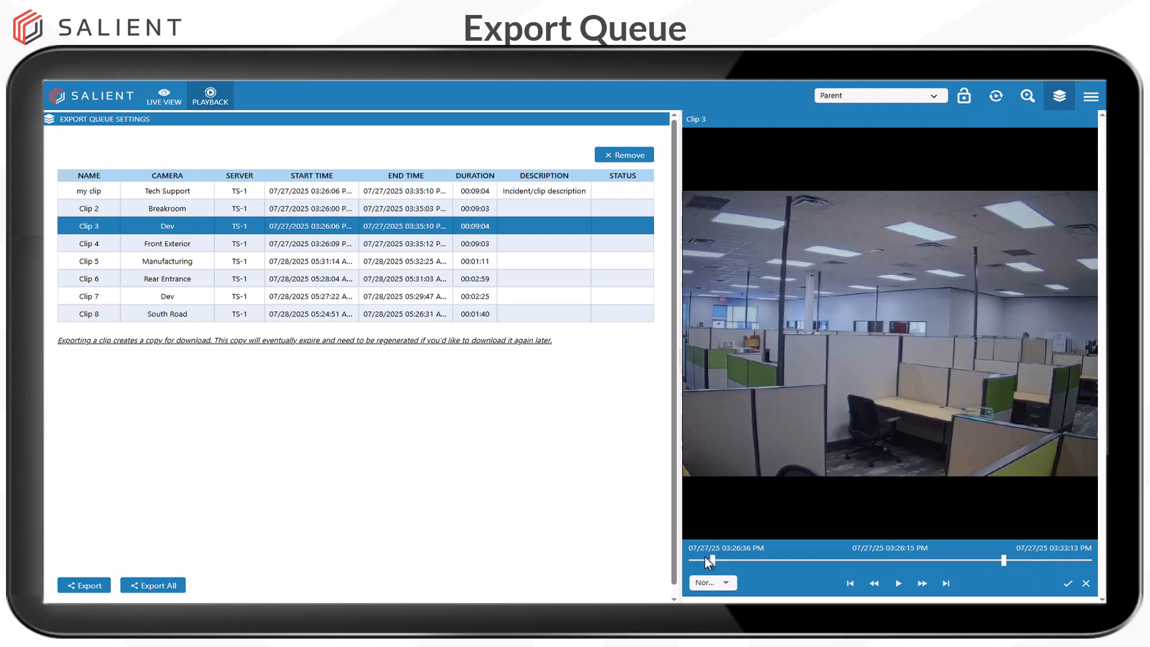
drag(712, 560, 766, 561)
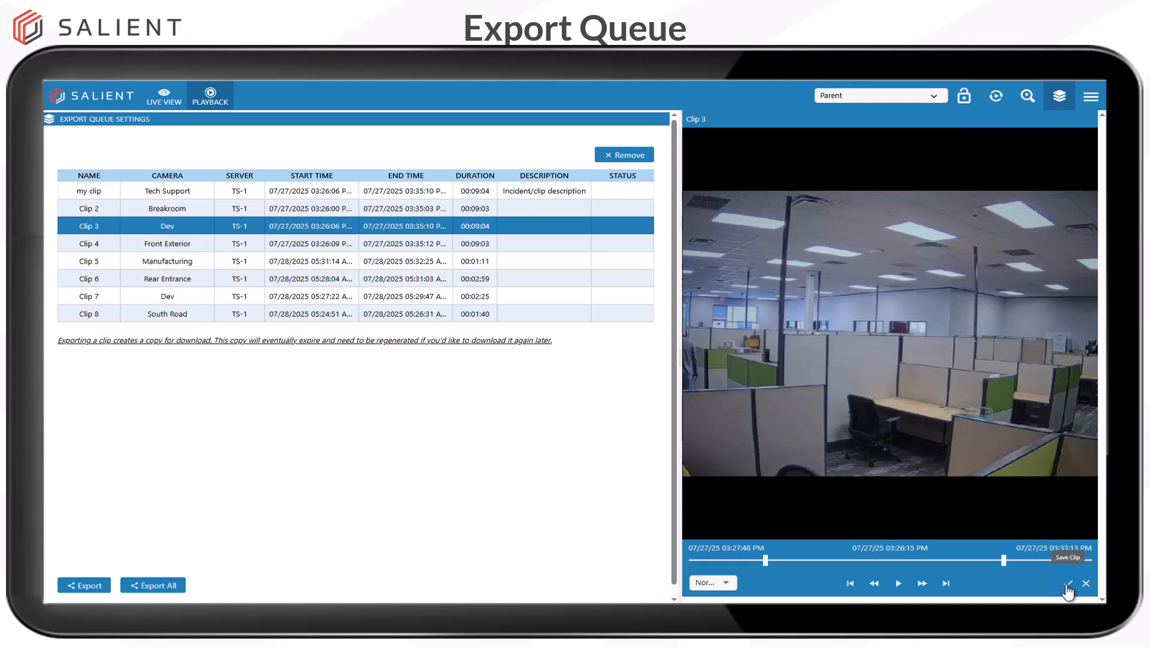
click(1066, 584)
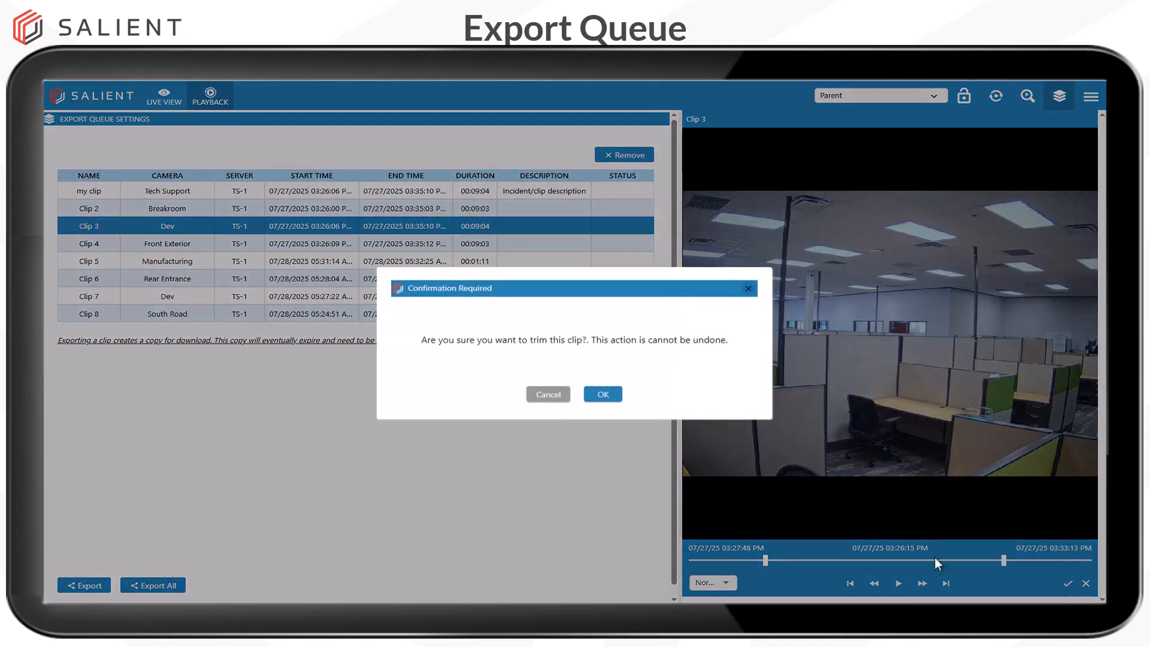
click(605, 396)
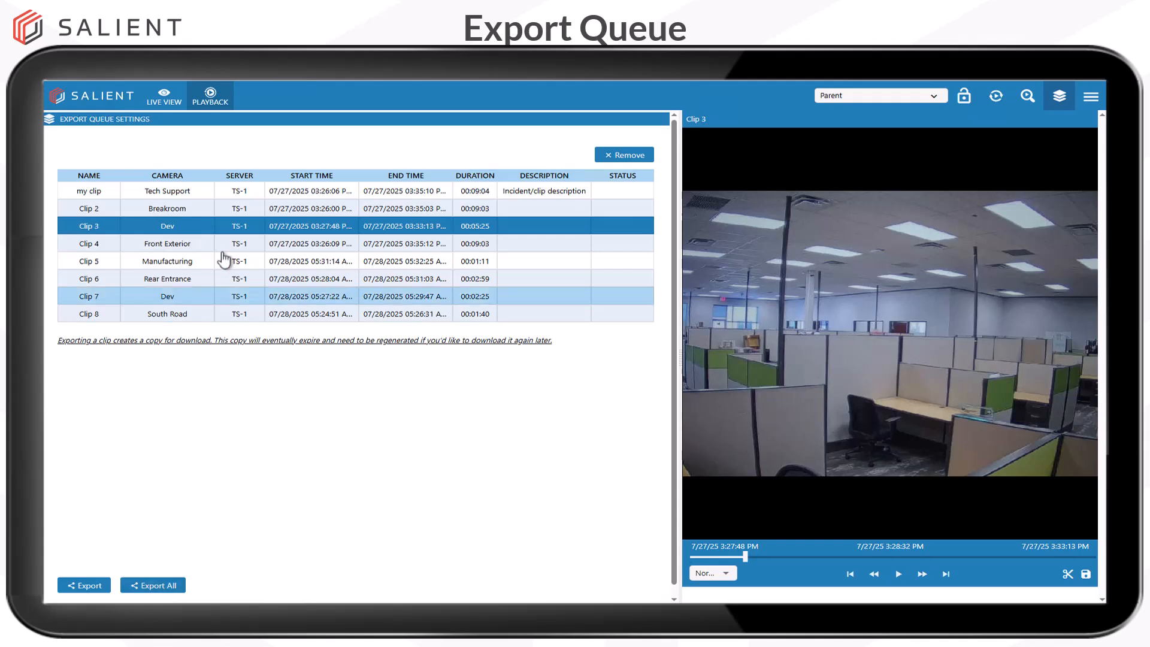
- Select Clips 2, 3, 5 and 6 together in the export queue
click(191, 261)
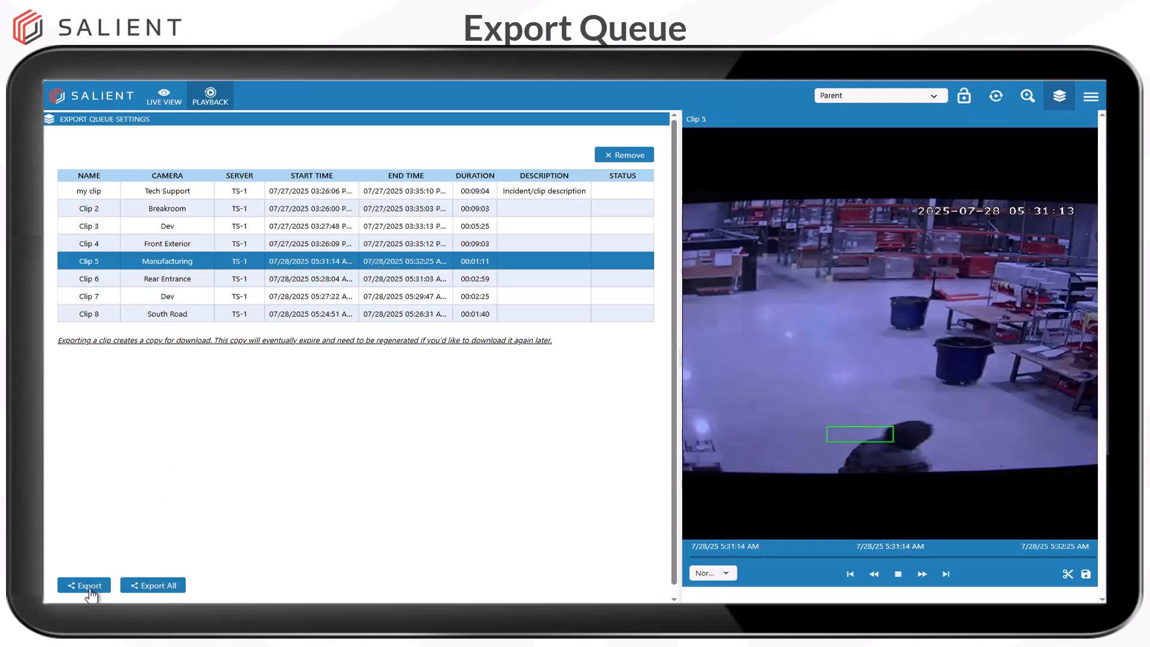
ctrl+click(188, 283)
shift+click(180, 226)
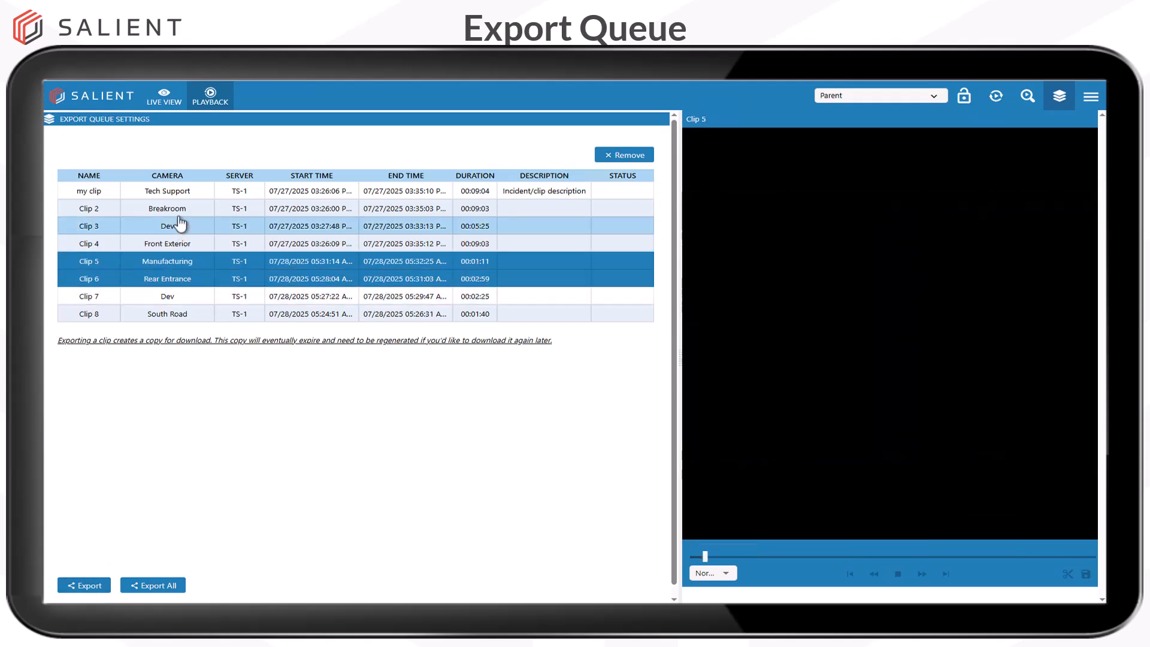
ctrl+click(179, 210)
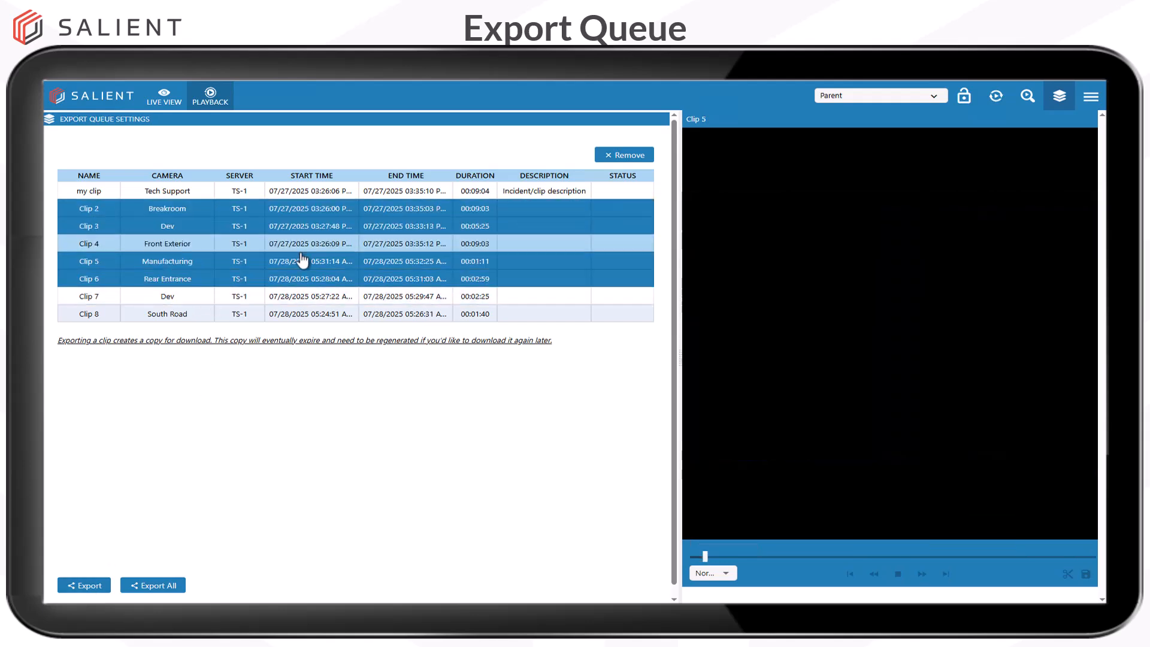
- Select only Clips 4, 5, 6 and 8 in the queue and start exporting them
click(178, 314)
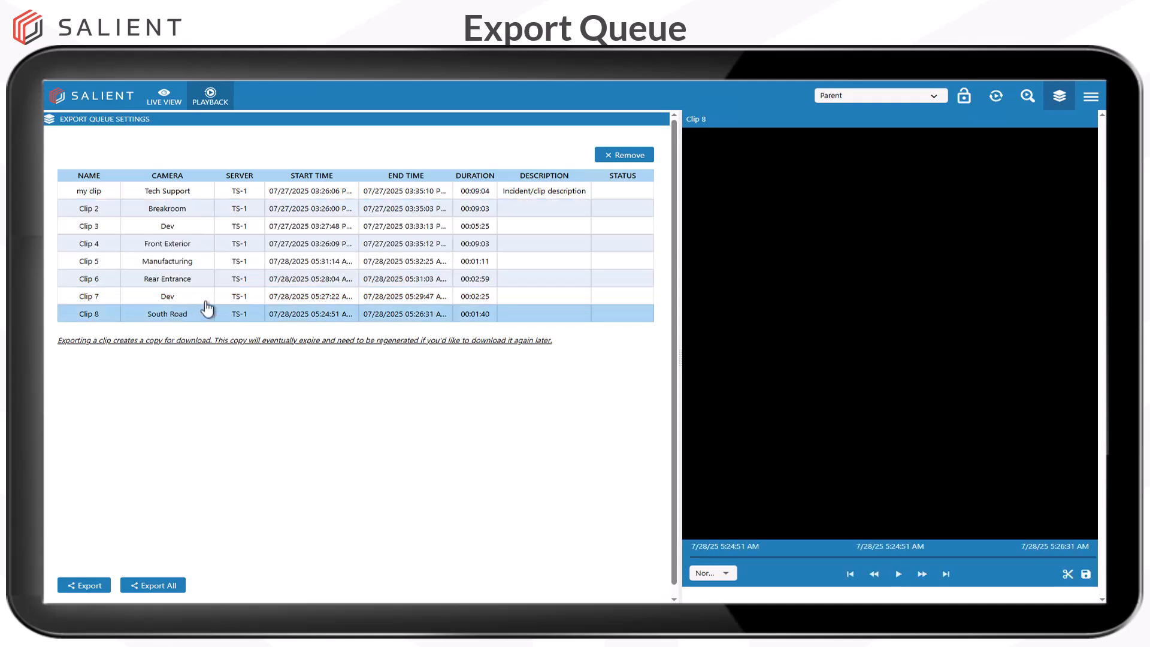
ctrl+click(183, 263)
ctrl+click(203, 279)
ctrl+click(175, 243)
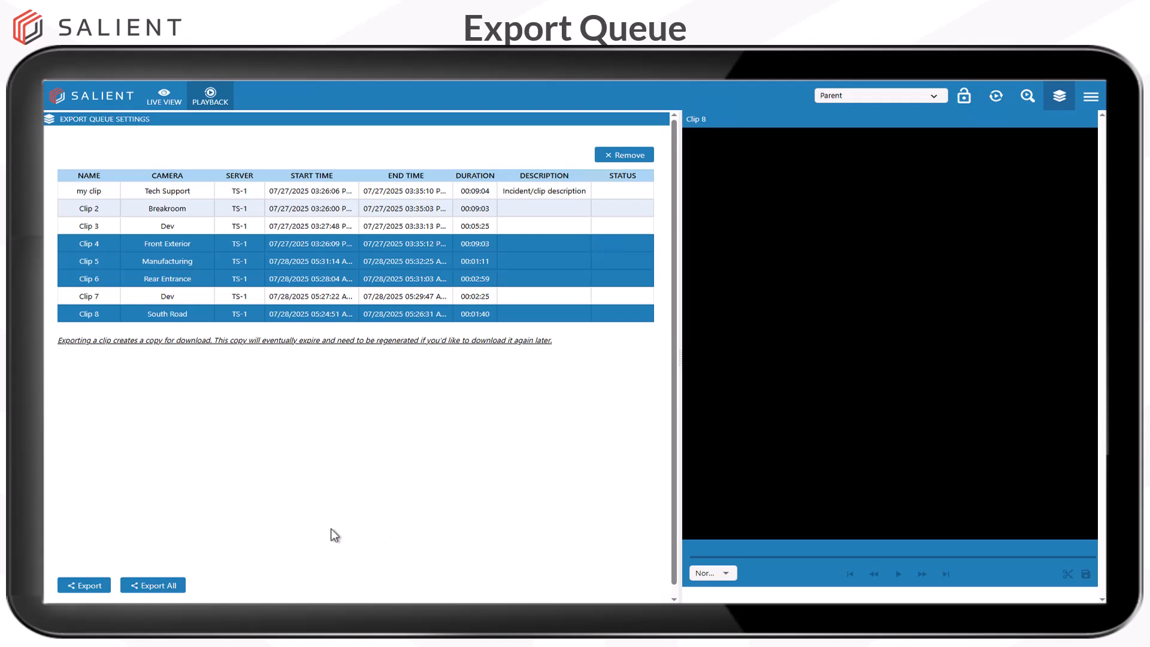
click(88, 585)
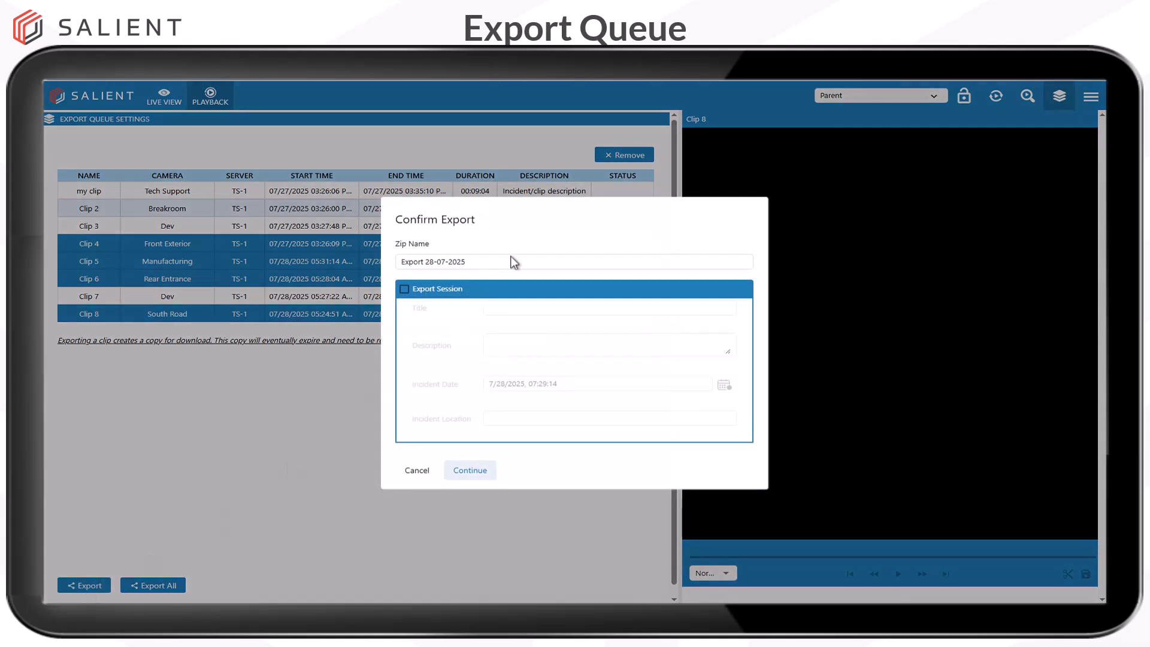
- Name the export zip "Training Export" and enable the export session details
drag(511, 262, 408, 263)
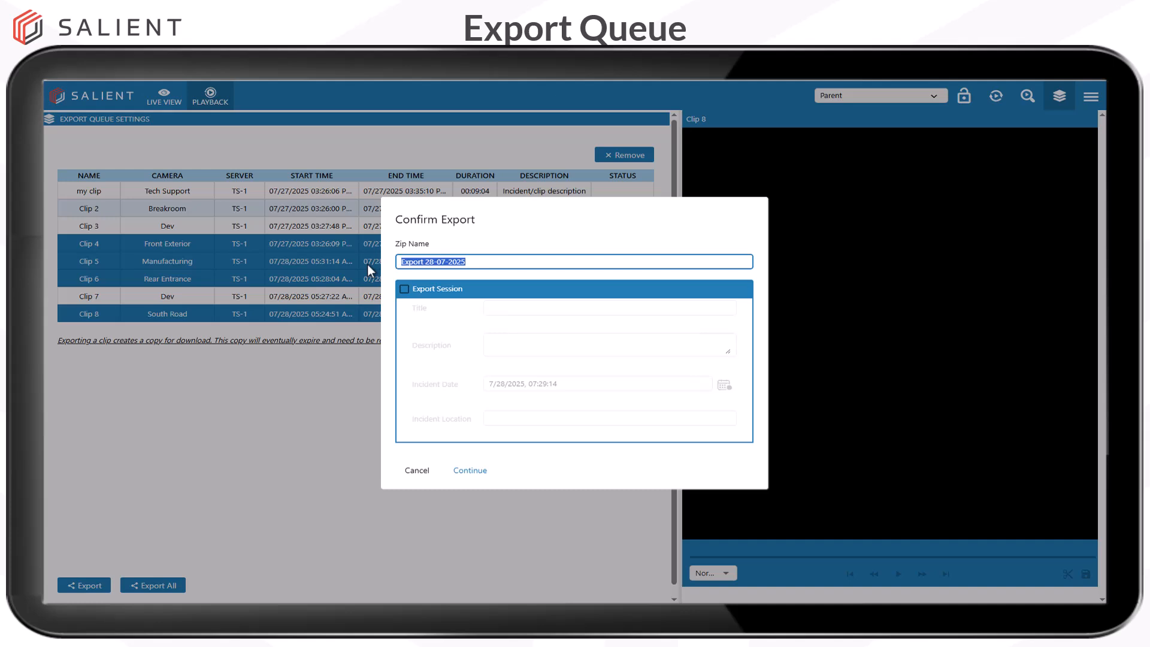
text(Training Export)
click(405, 291)
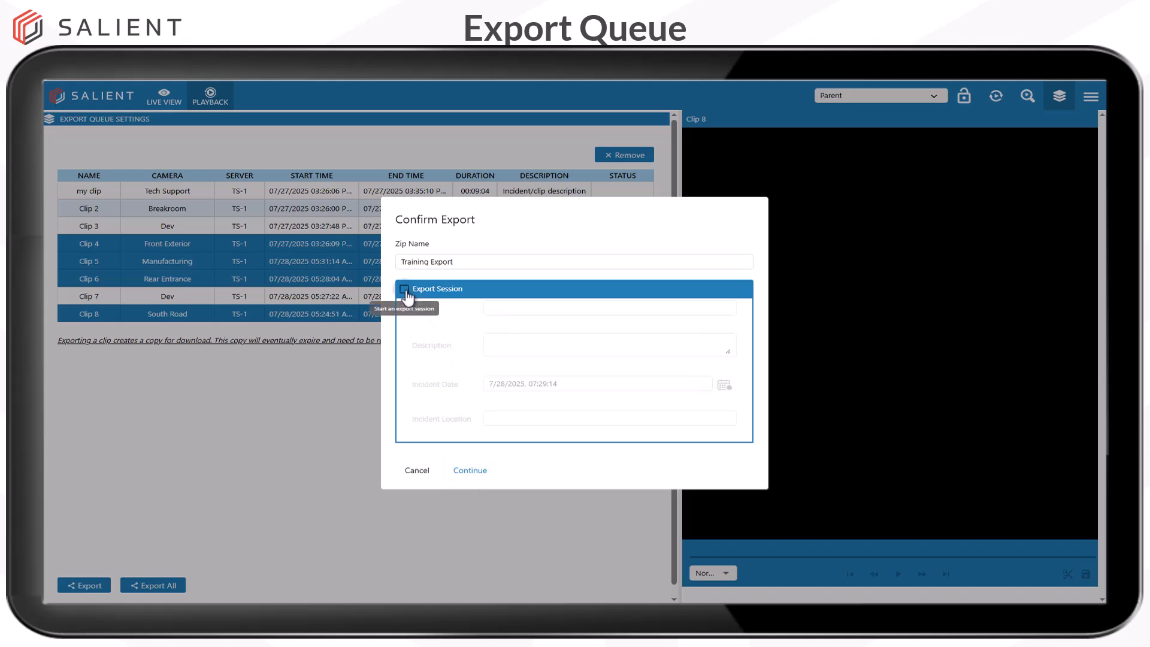
click(487, 309)
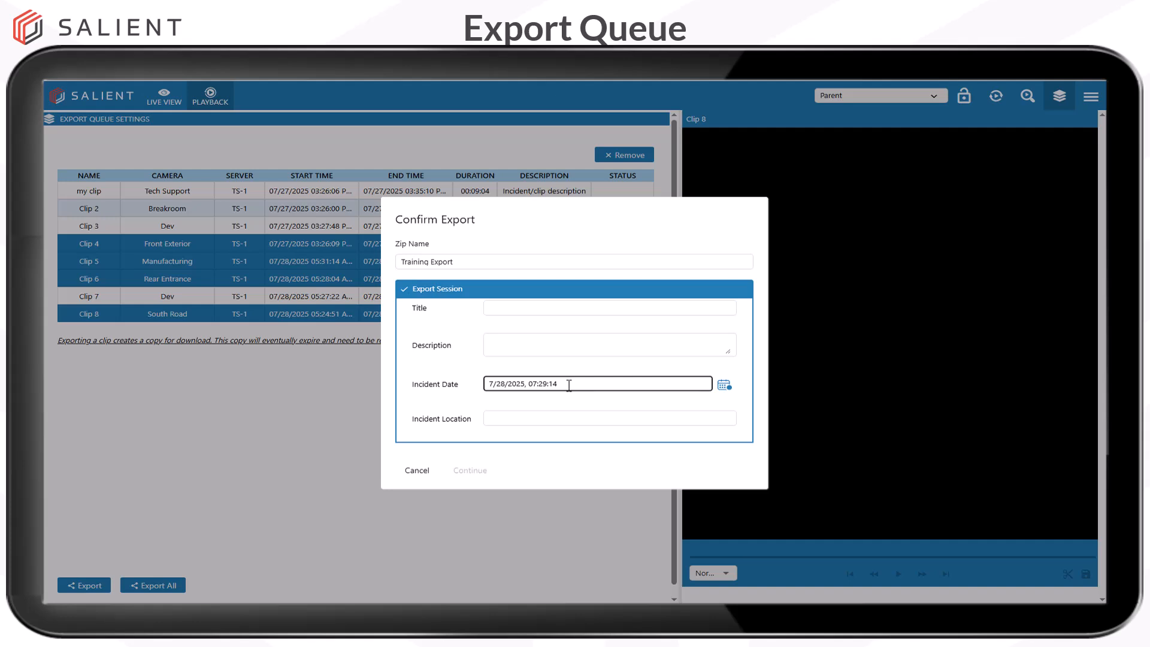
- Export the selected clips without the export session details and download the resulting zip, keeping the file despite the insecure download block
click(404, 289)
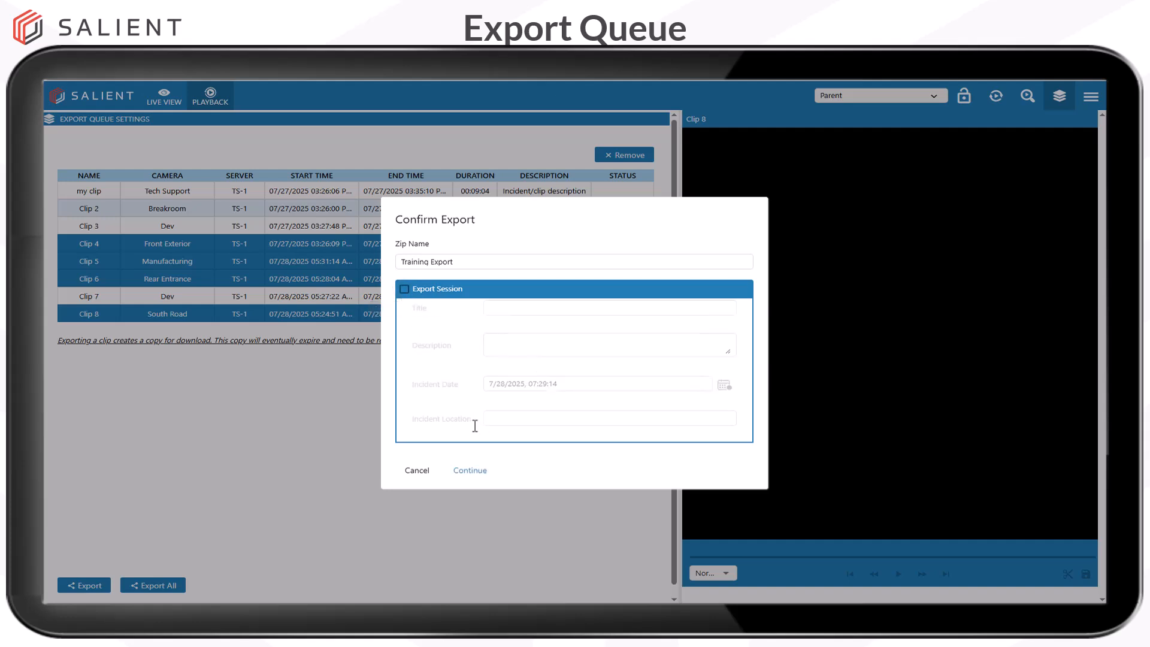
click(470, 472)
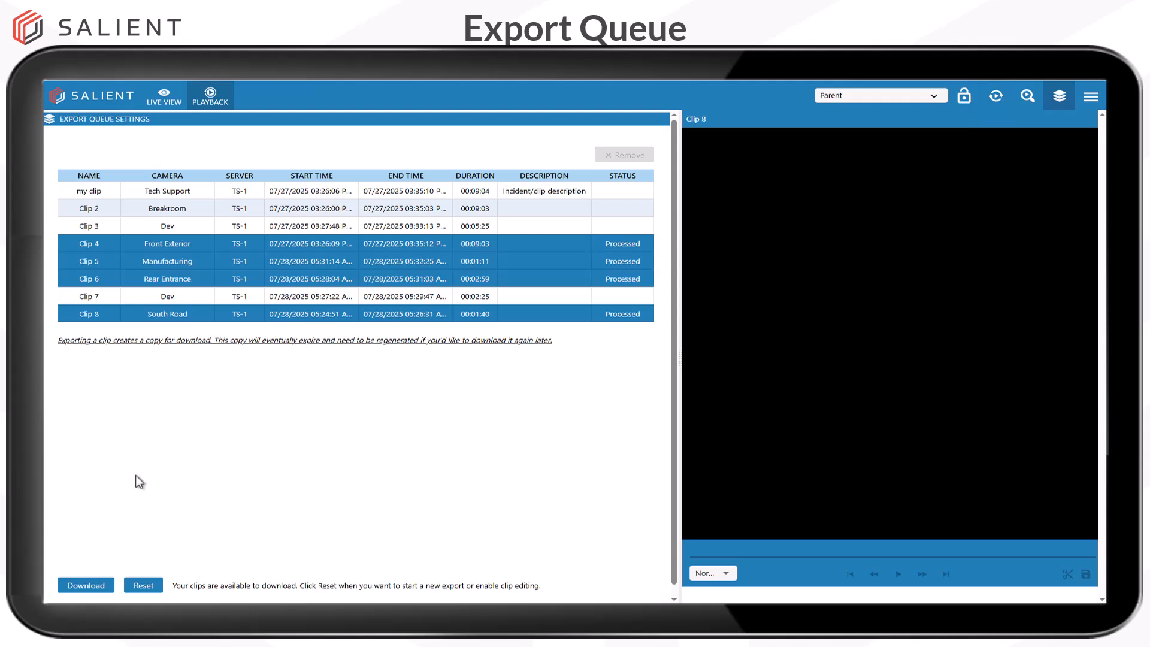
click(73, 585)
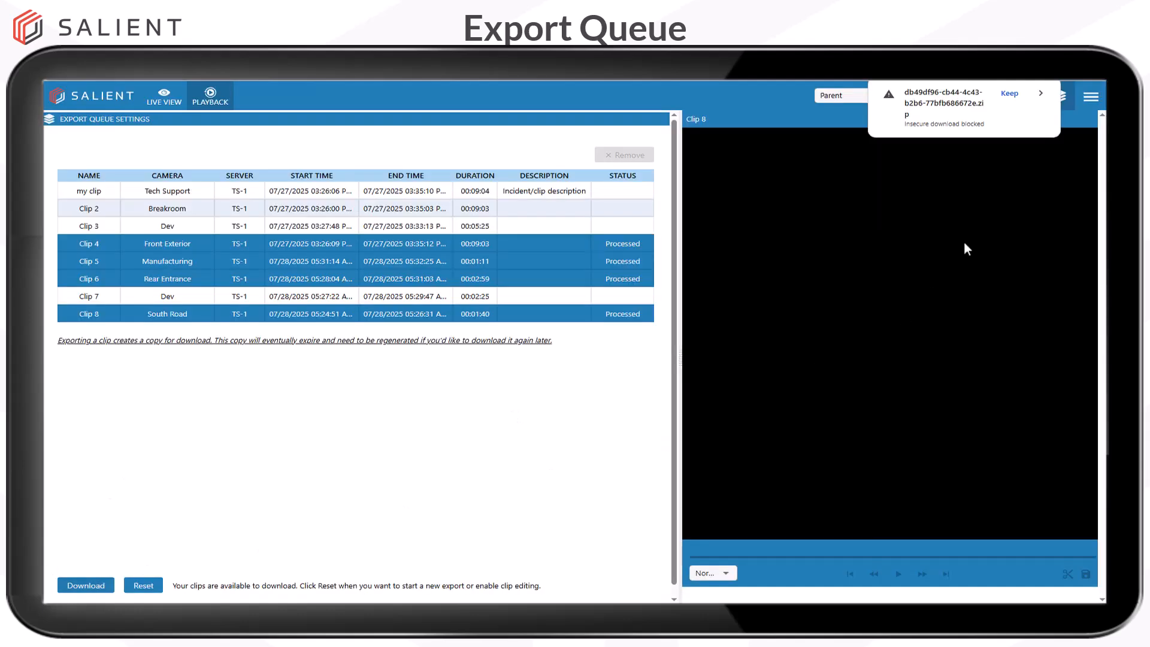
click(1011, 96)
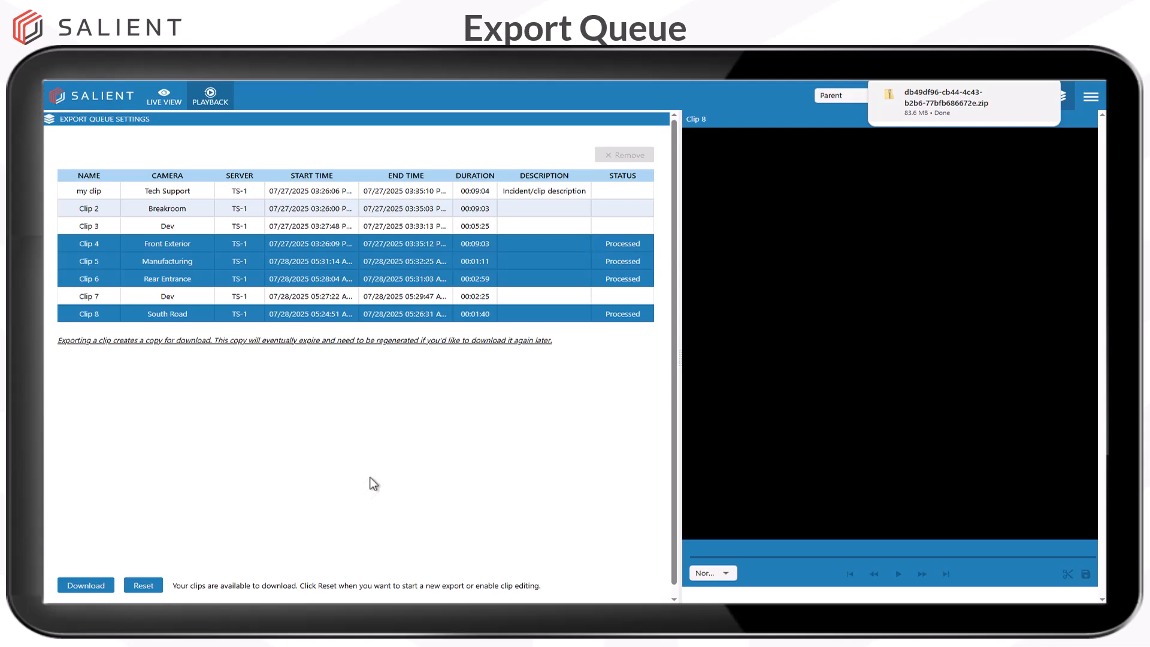
- Reset the finished export and remove Clips 4, 5, 6 and 8 from the export queue
click(144, 585)
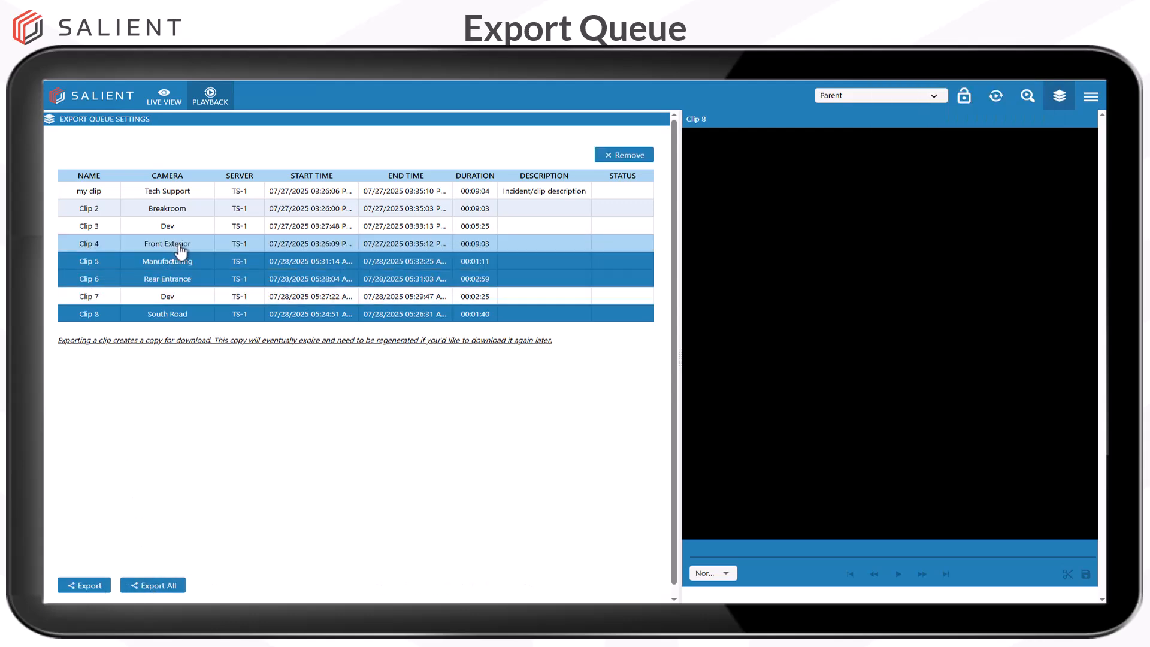
ctrl+click(192, 315)
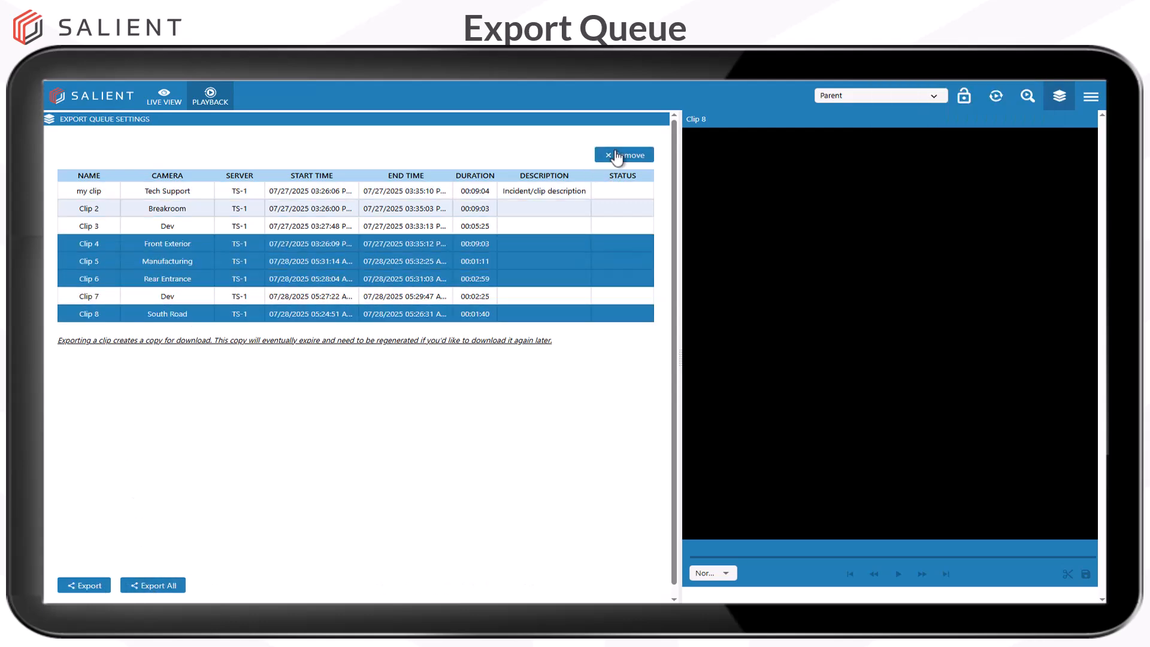
click(621, 155)
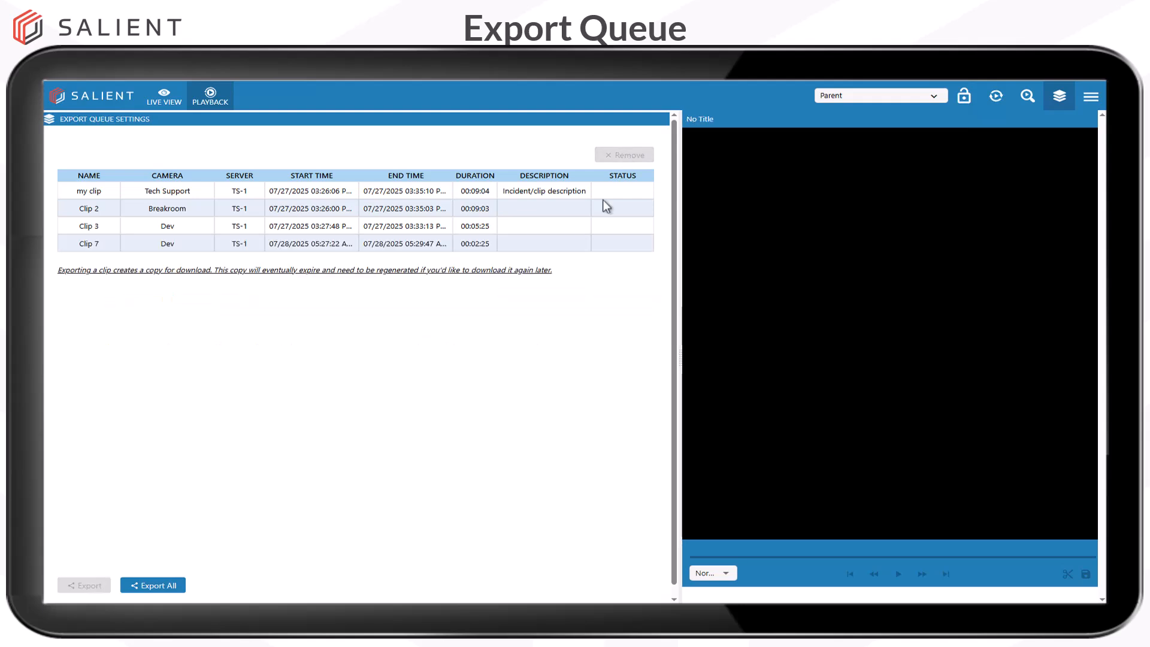